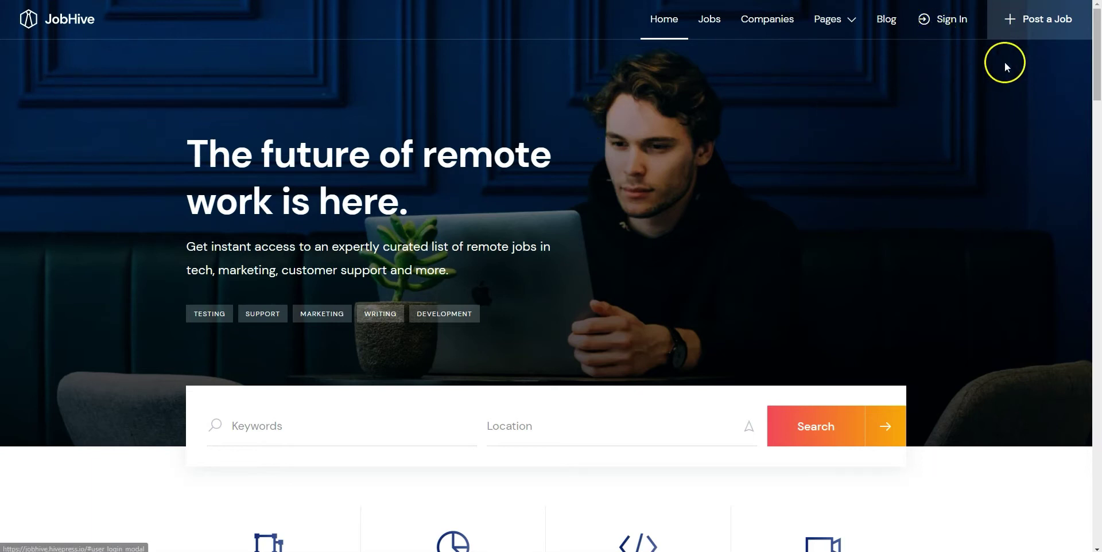
Step: Look over the JobHive demo home page, including its job categories and featured jobs
{"action": "left_click", "coordinate": [877, 431]}
{"action": "scroll", "coordinate": [876, 431], "scroll_direction": "down", "scroll_amount": 5}
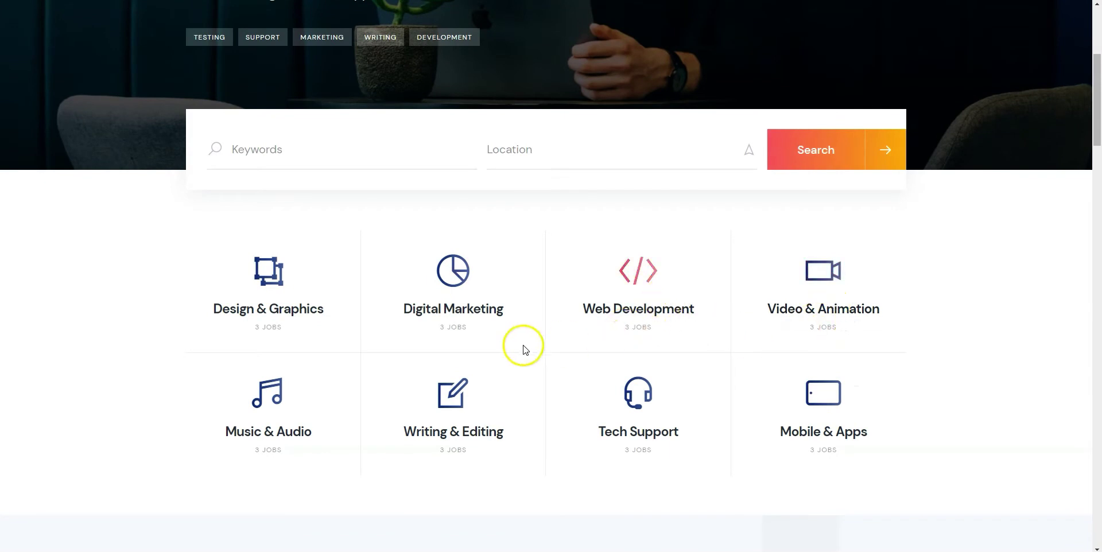
{"action": "scroll", "coordinate": [256, 283], "scroll_direction": "down", "scroll_amount": 8}
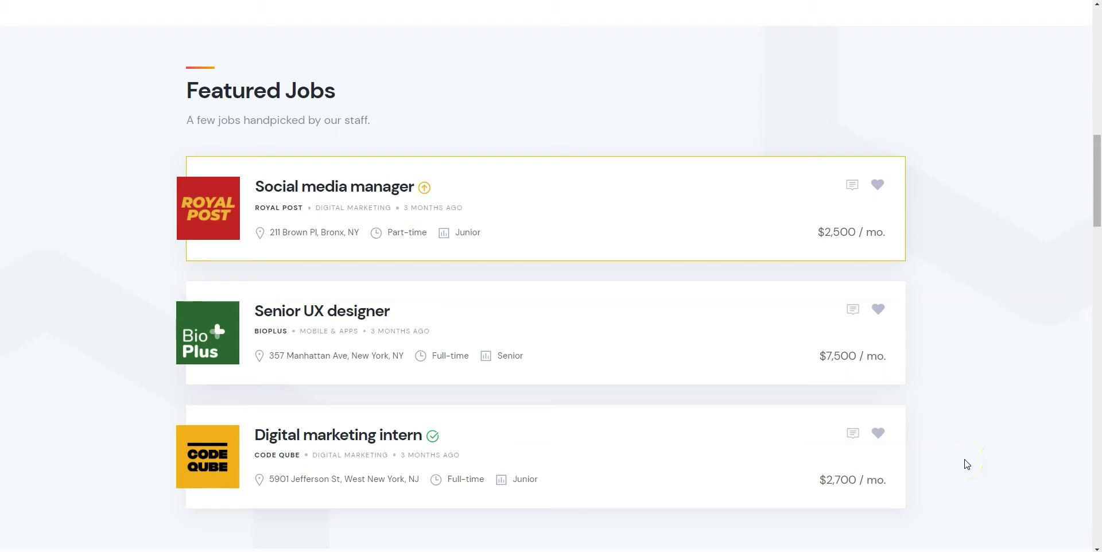
{"action": "key", "text": "Home"}
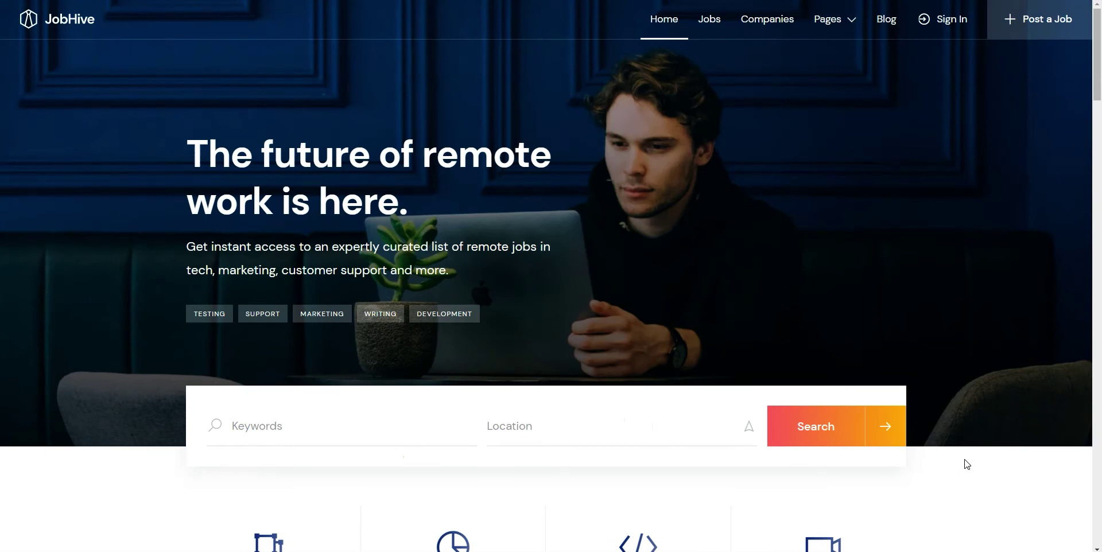
{"action": "left_click", "coordinate": [948, 453]}
{"action": "left_click", "coordinate": [793, 356]}
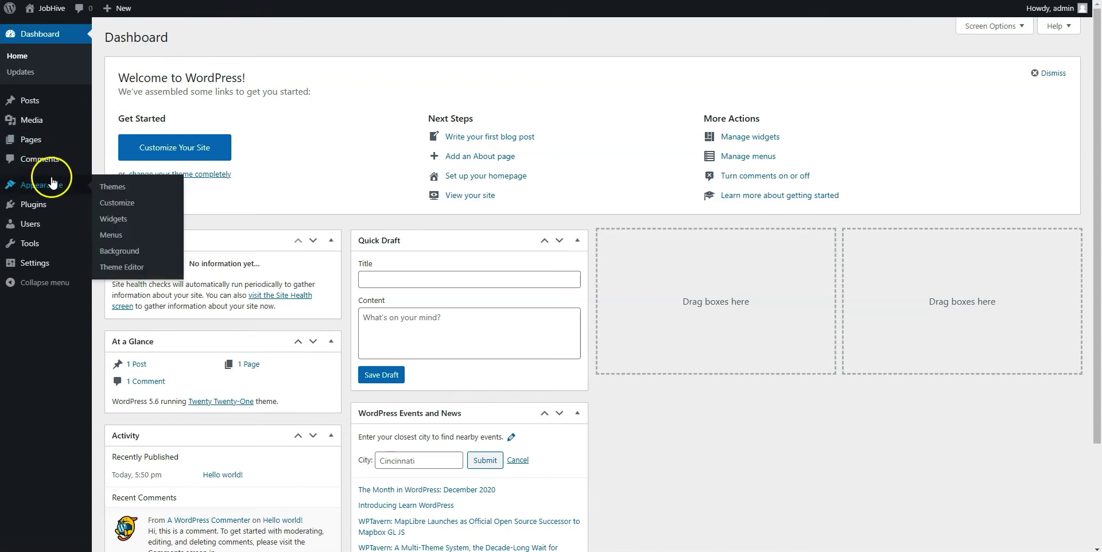
Step: Install a new WordPress theme from the uploaded file jobhive.zip and activate it
{"action": "left_click", "coordinate": [107, 186]}
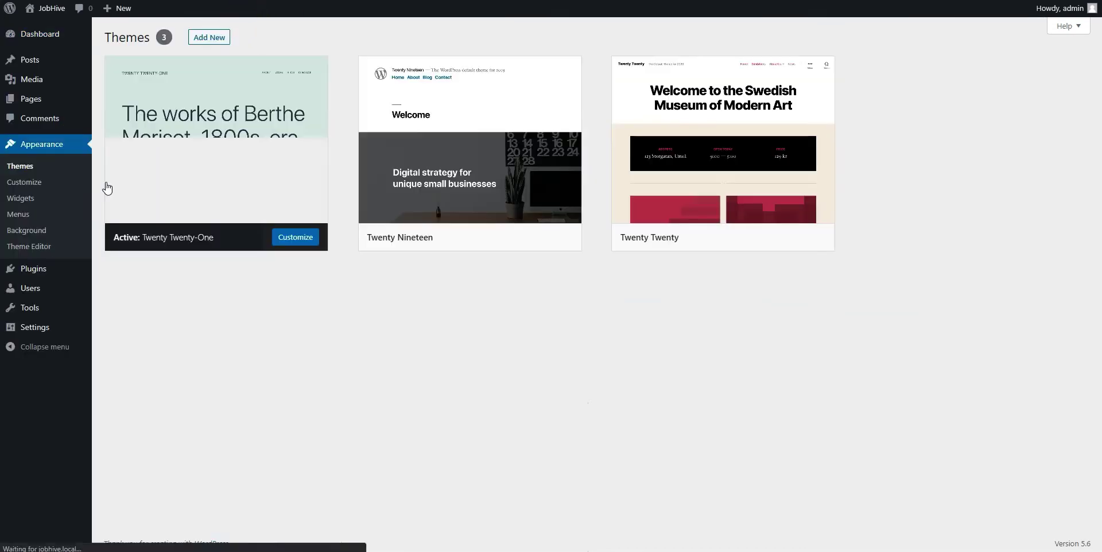
{"action": "left_click", "coordinate": [202, 38]}
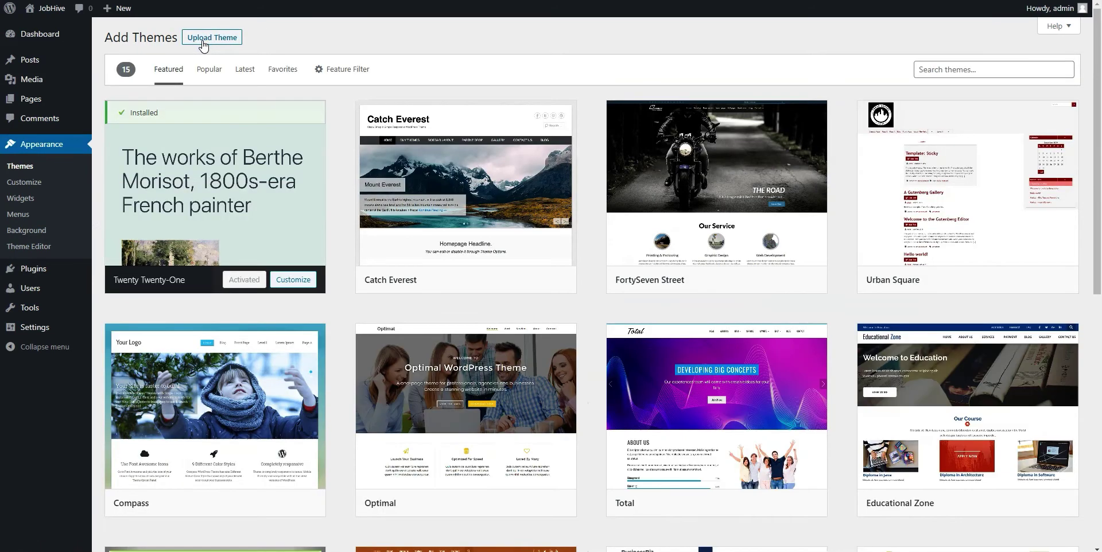
{"action": "left_click", "coordinate": [202, 38]}
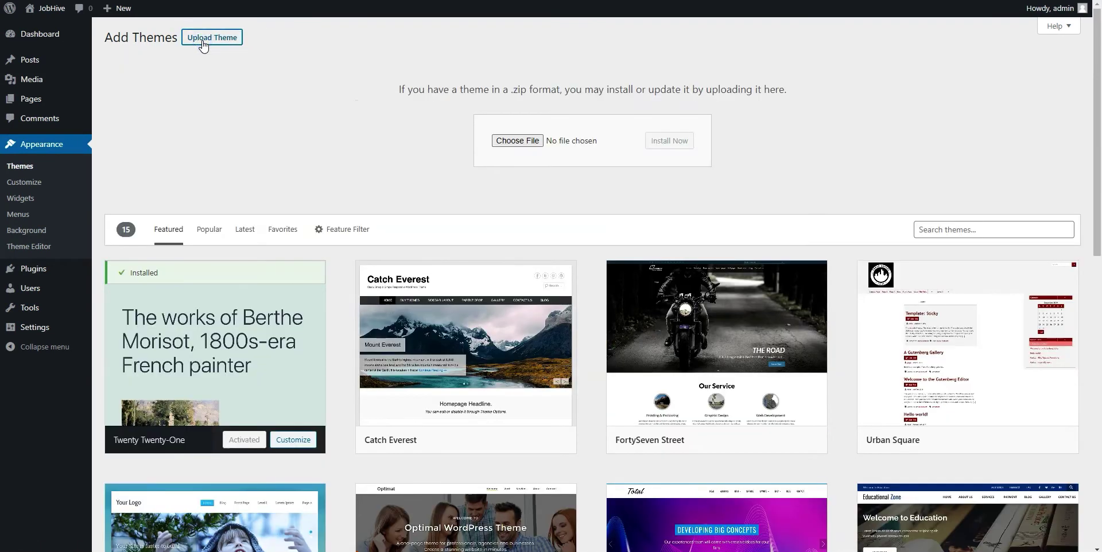
{"action": "left_click", "coordinate": [524, 143]}
{"action": "left_click", "coordinate": [479, 150]}
{"action": "left_click", "coordinate": [508, 323]}
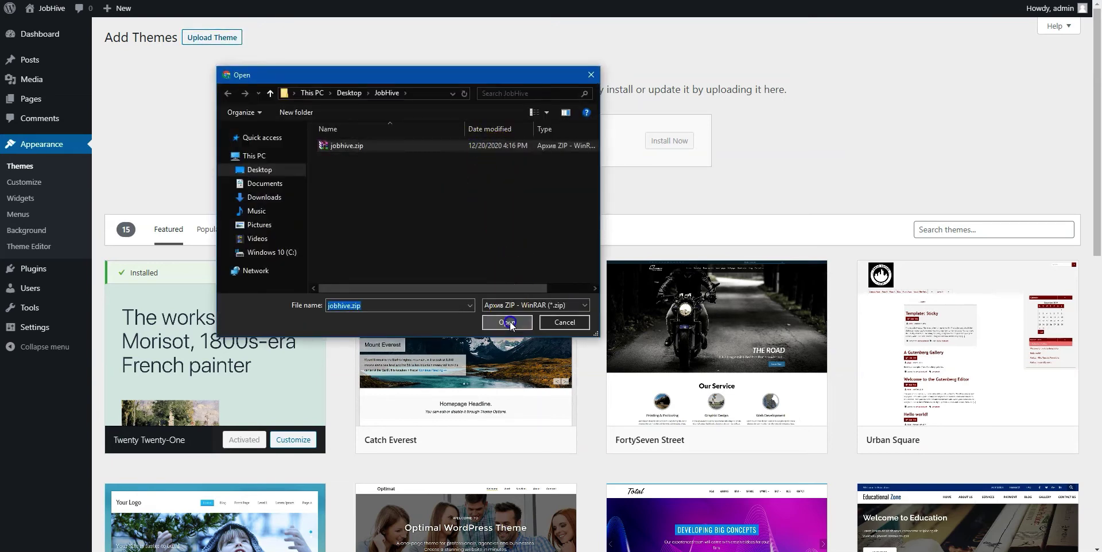
{"action": "left_click", "coordinate": [651, 143]}
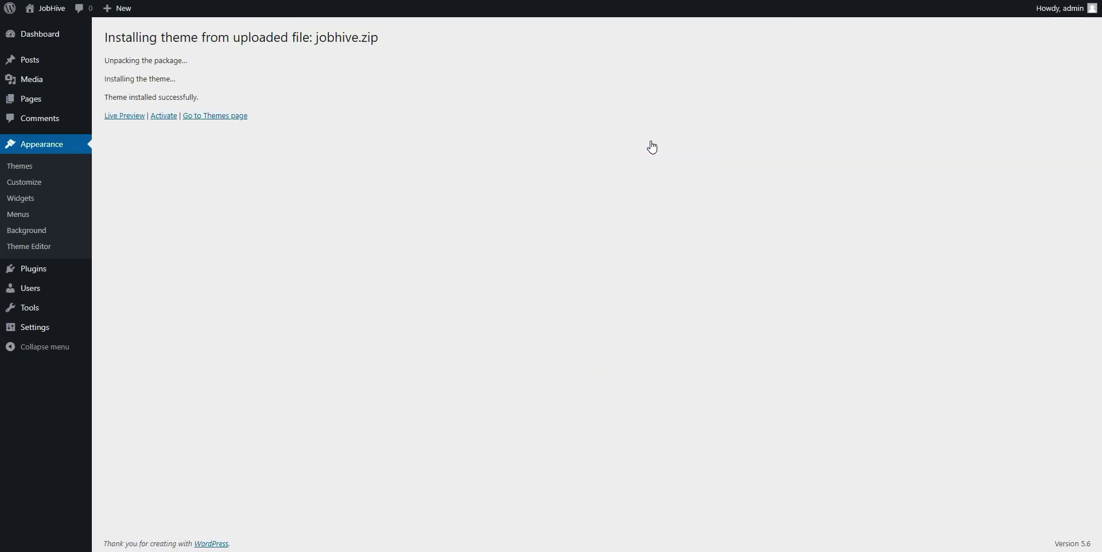
{"action": "left_click", "coordinate": [168, 120]}
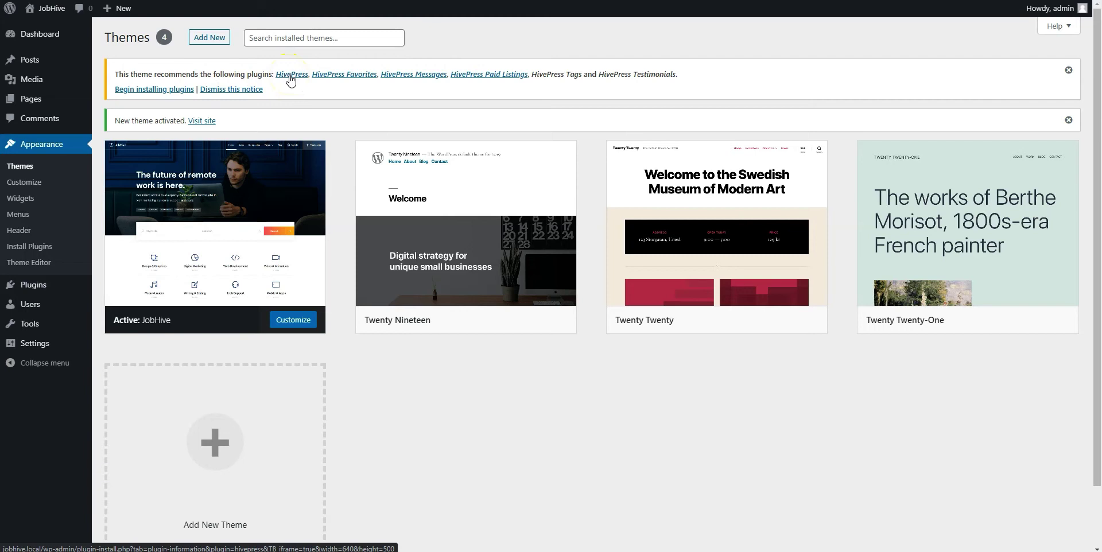
Step: Bulk-install all the theme's recommended plugins: HivePress, HivePress Favorites, Messages, Paid Listings, Tags and Testimonials
{"action": "left_click", "coordinate": [173, 90]}
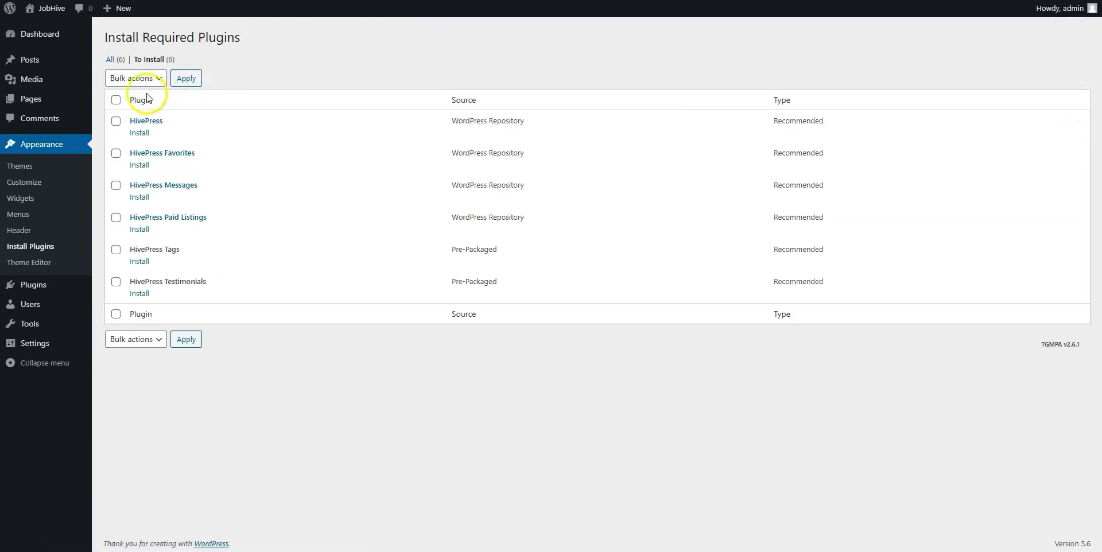
{"action": "left_click", "coordinate": [116, 100]}
{"action": "left_click", "coordinate": [160, 81]}
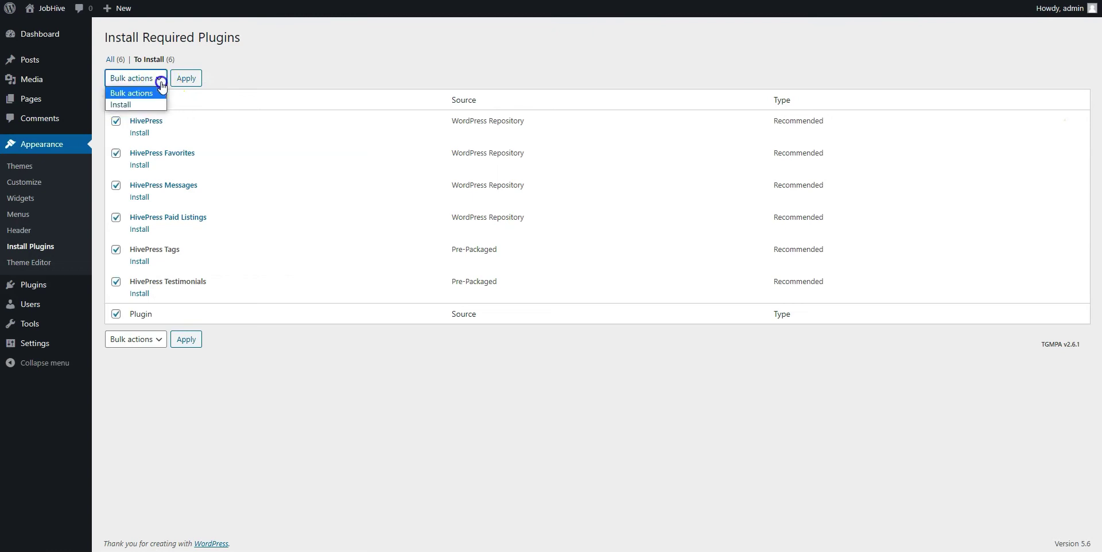
{"action": "left_click", "coordinate": [143, 105]}
{"action": "left_click", "coordinate": [184, 86]}
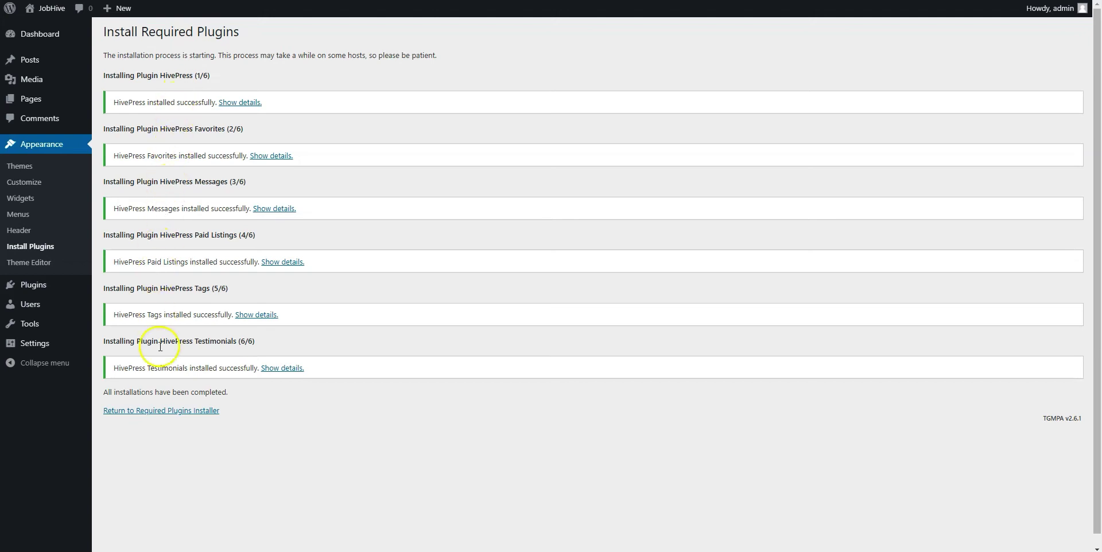
Step: Bulk-activate all the installed HivePress plugins in the required plugins installer
{"action": "left_click", "coordinate": [169, 411]}
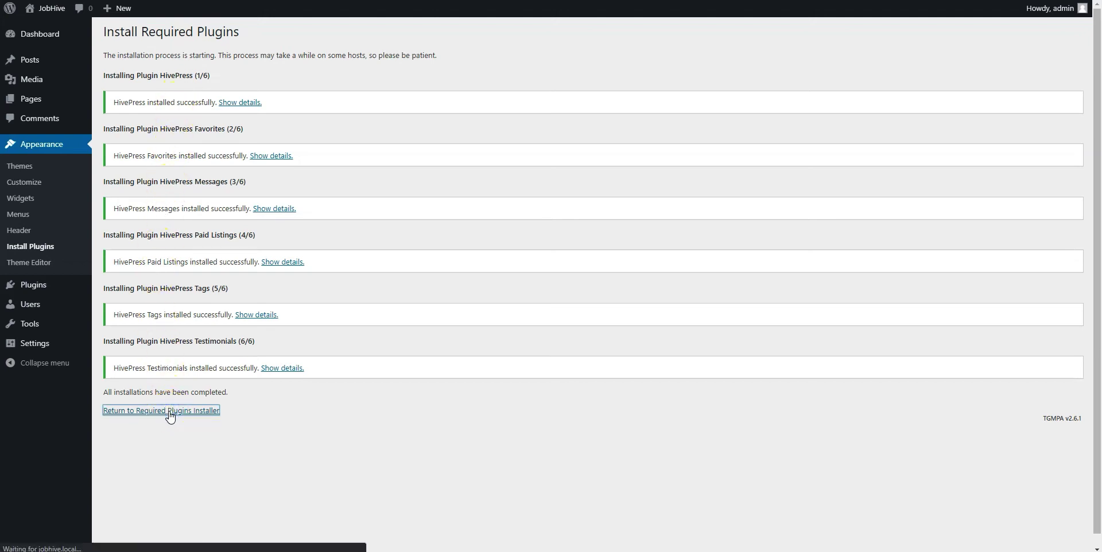
{"action": "left_click", "coordinate": [115, 100]}
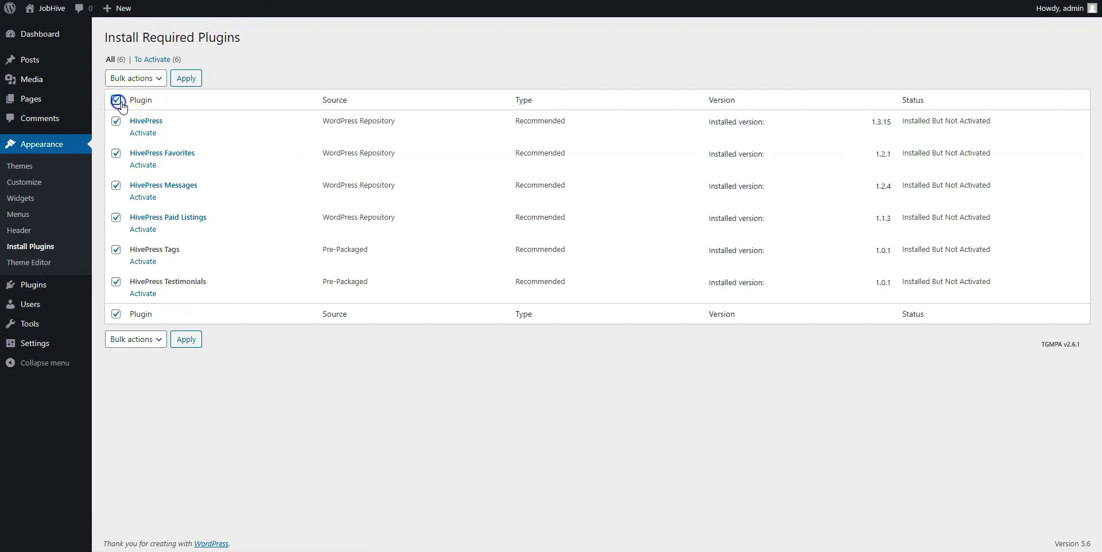
{"action": "left_click", "coordinate": [157, 80]}
{"action": "left_click", "coordinate": [129, 128]}
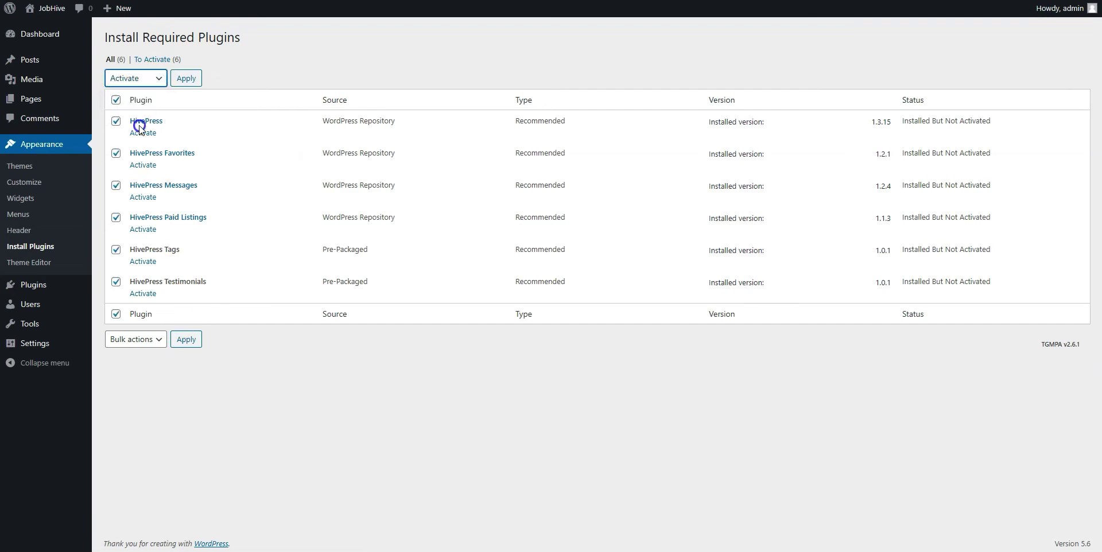
{"action": "left_click", "coordinate": [183, 80]}
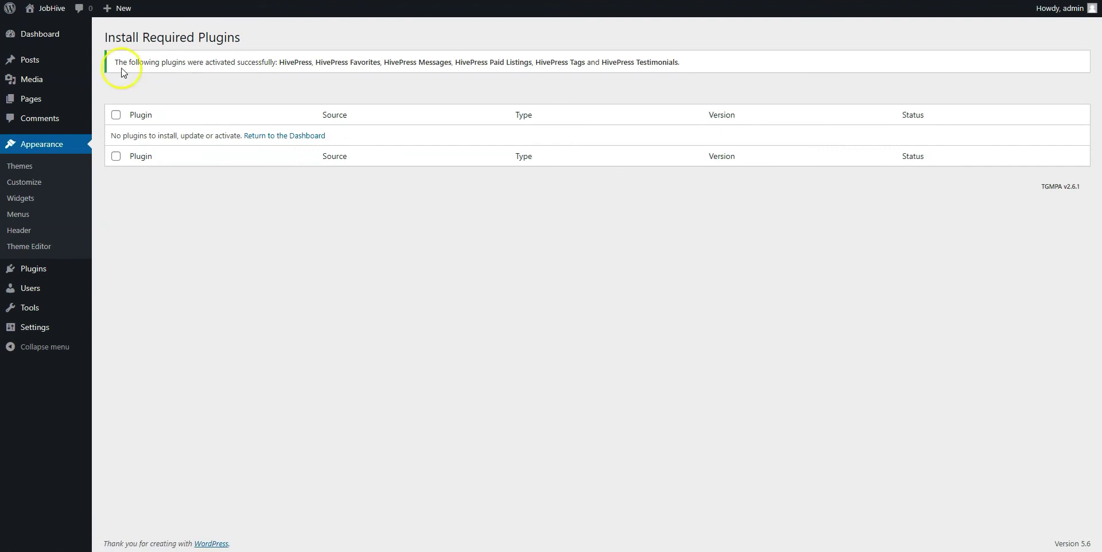
Step: Return to the WordPress dashboard and examine the newly added HivePress, Jobs, Companies and Testimonials sections
{"action": "left_click", "coordinate": [43, 41]}
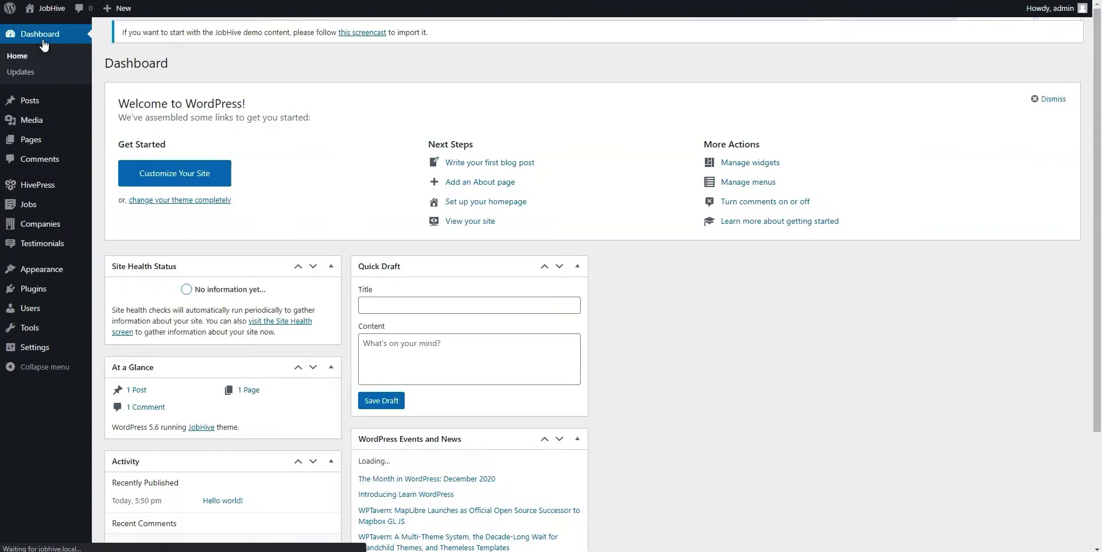
{"action": "left_click", "coordinate": [50, 46]}
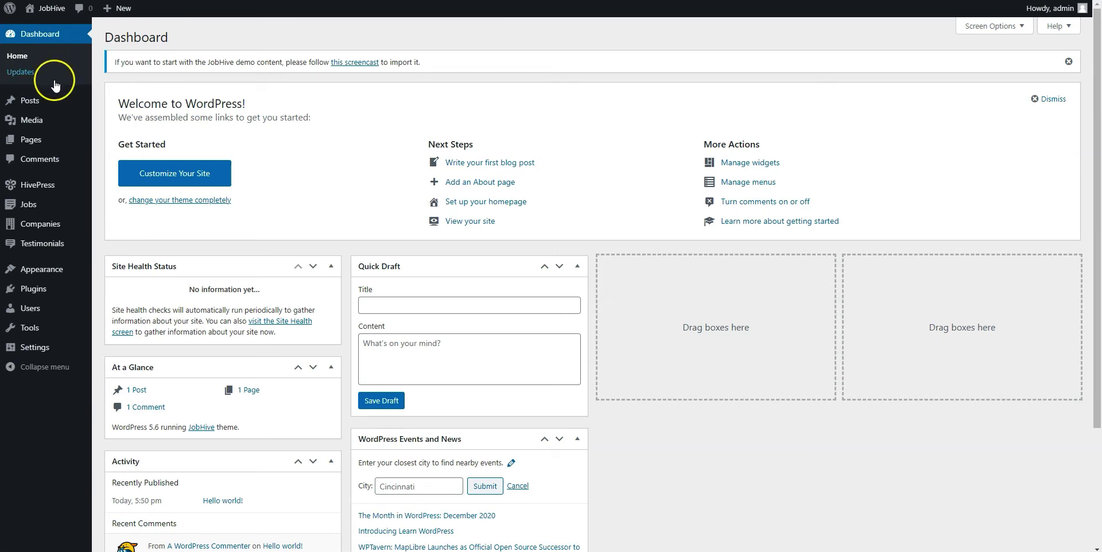
{"action": "mouse_move", "coordinate": [50, 185]}
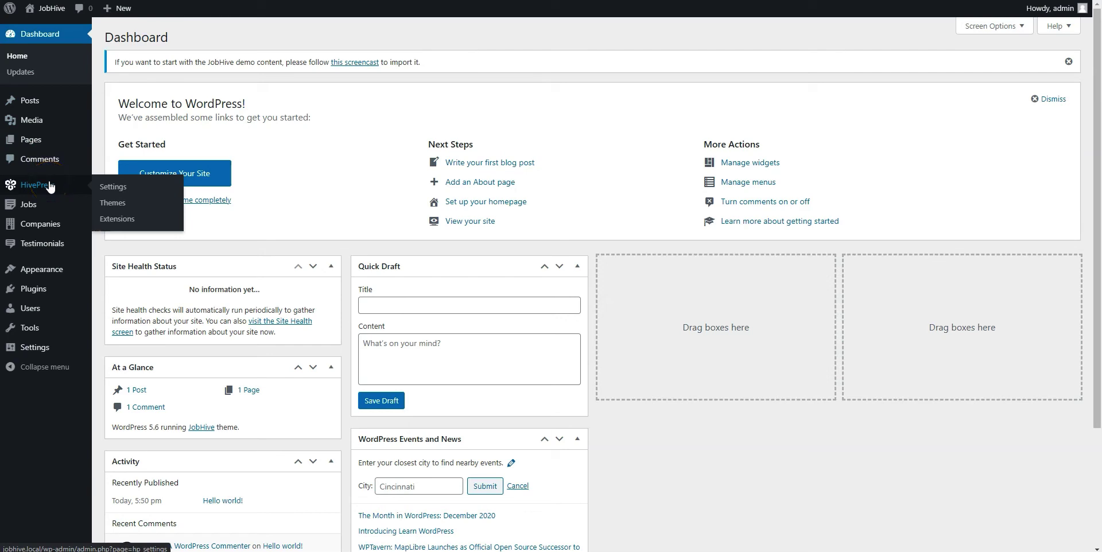
{"action": "left_click", "coordinate": [46, 183]}
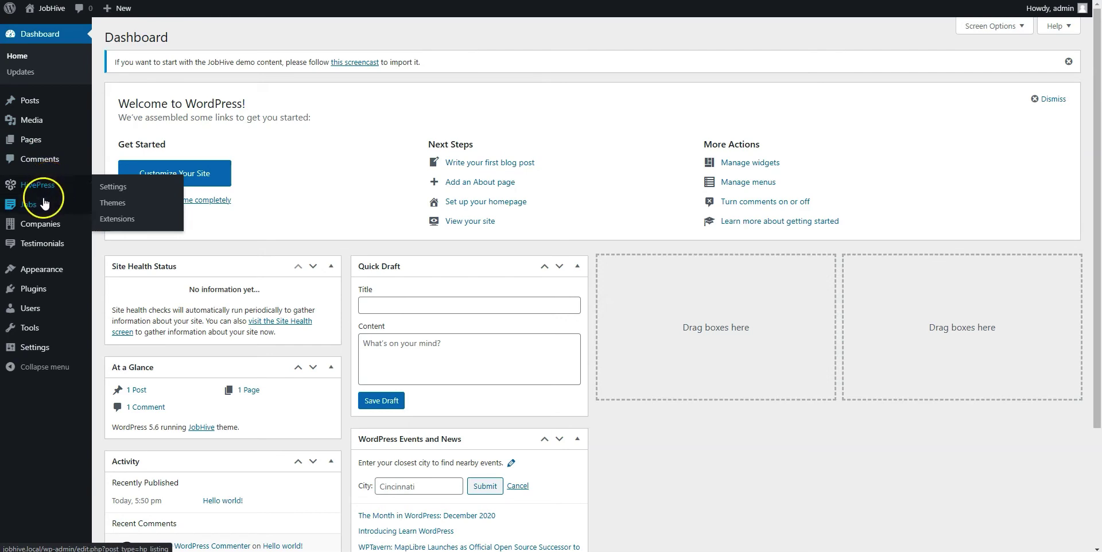
{"action": "mouse_move", "coordinate": [45, 202]}
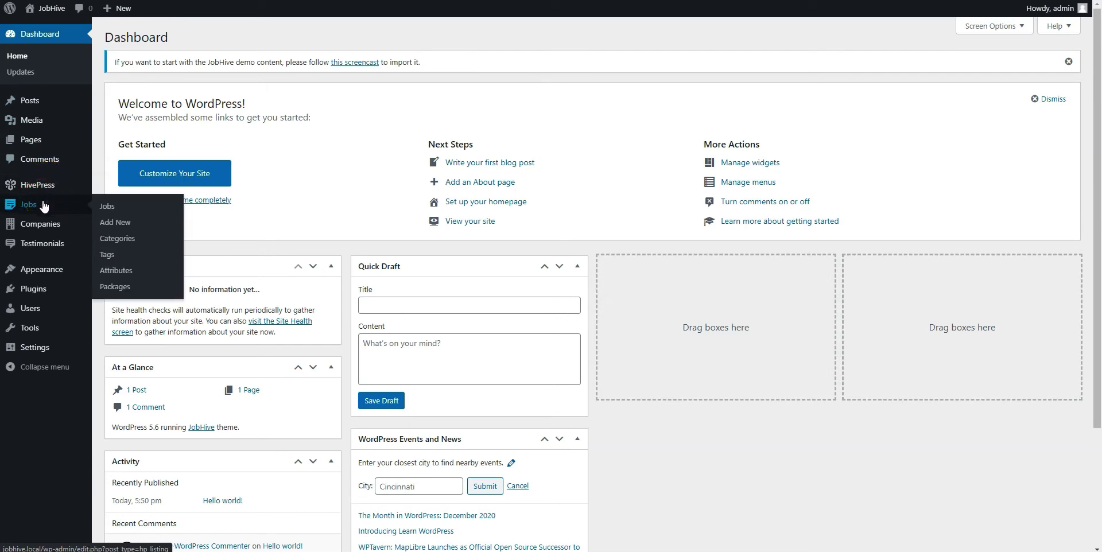
{"action": "mouse_move", "coordinate": [50, 224]}
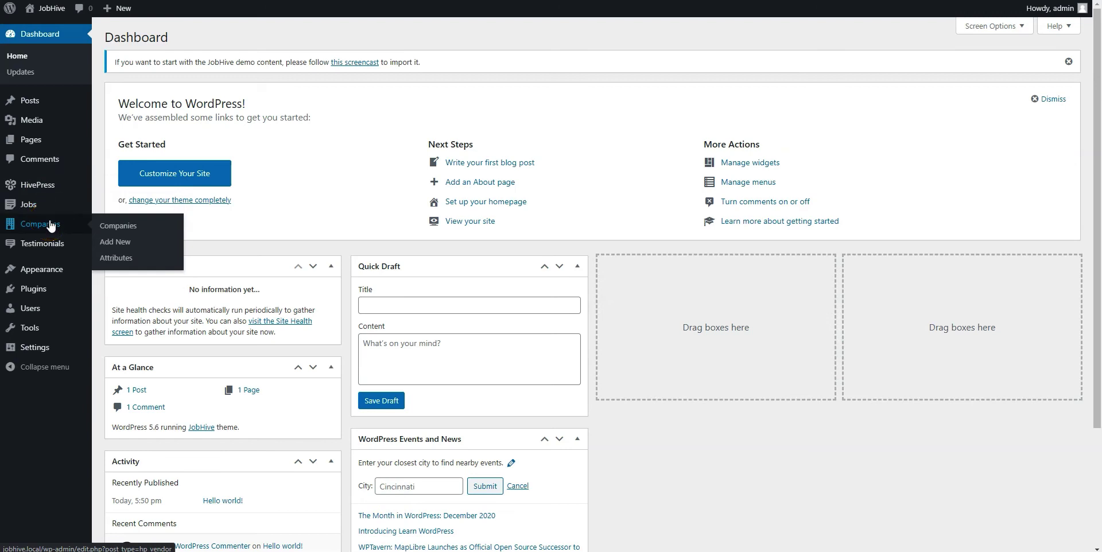
{"action": "left_click", "coordinate": [68, 253]}
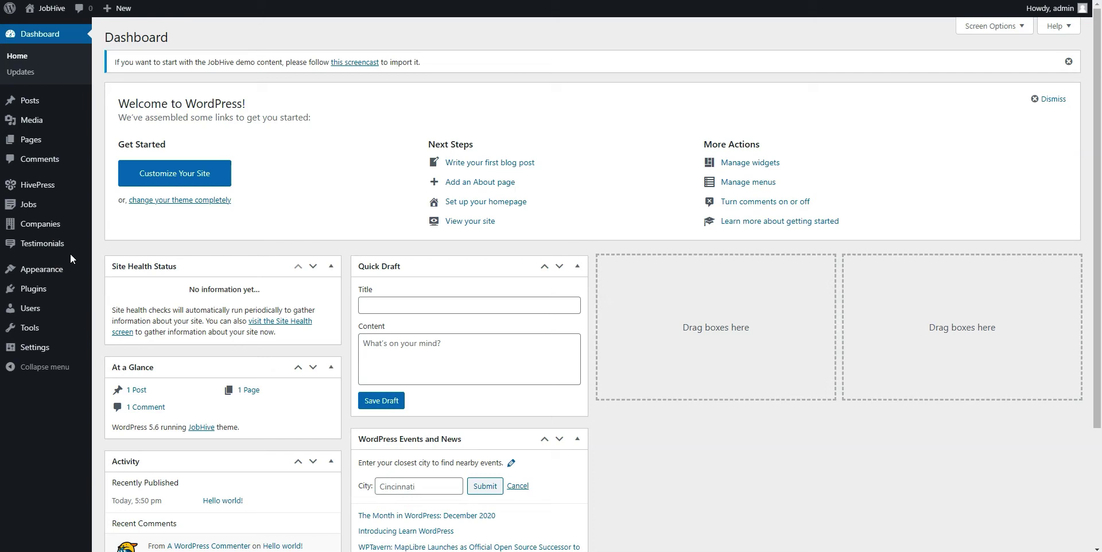
Step: Search for new plugins with "one-click demo import", install One Click Demo Import by ProteusThemes and activate it
{"action": "mouse_move", "coordinate": [58, 289]}
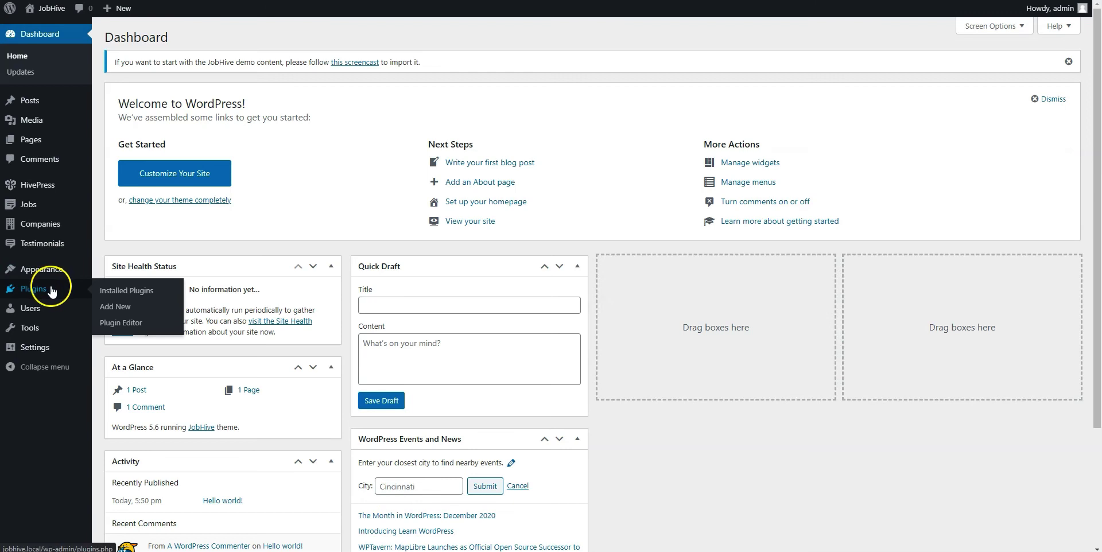
{"action": "left_click", "coordinate": [102, 308]}
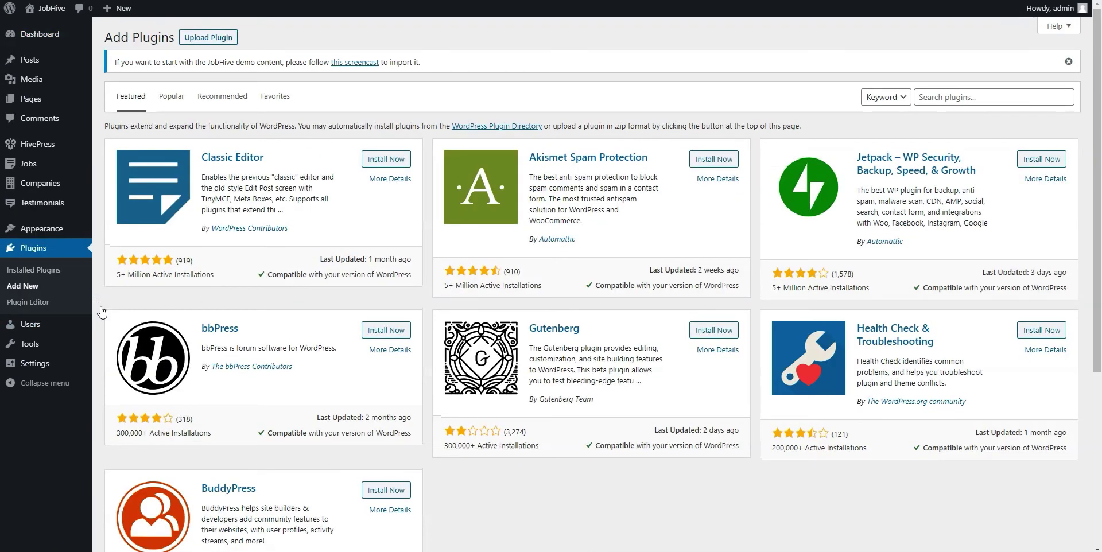
{"action": "left_click", "coordinate": [928, 96]}
{"action": "type", "text": "one-cl"}
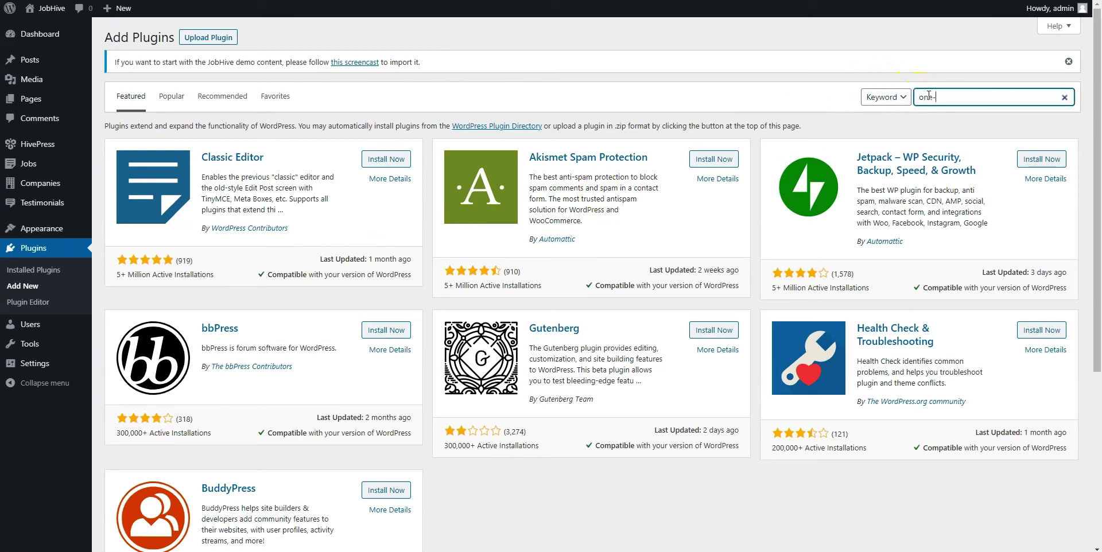
{"action": "type", "text": "ick demo import"}
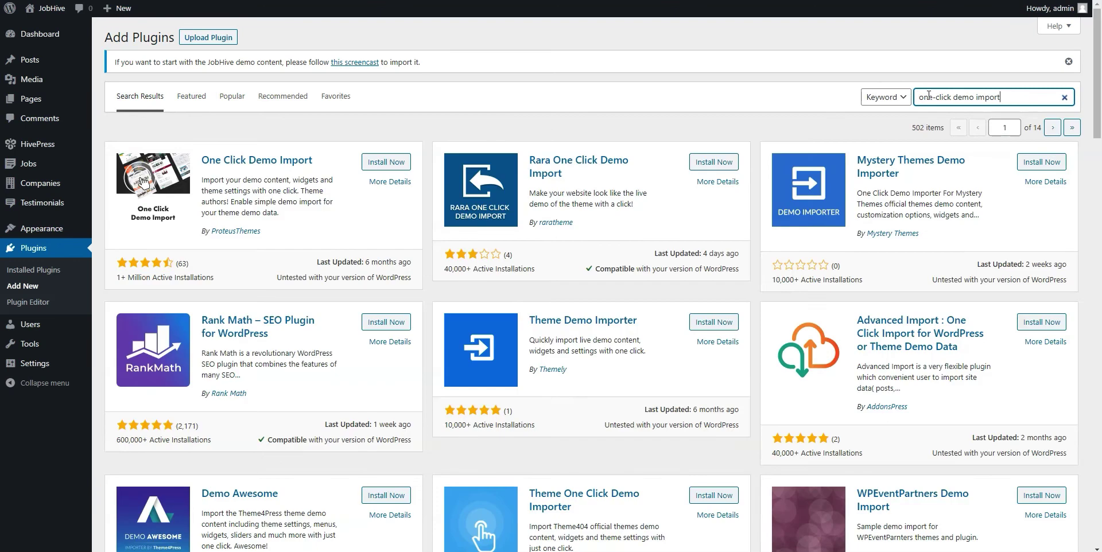
{"action": "left_click", "coordinate": [392, 169]}
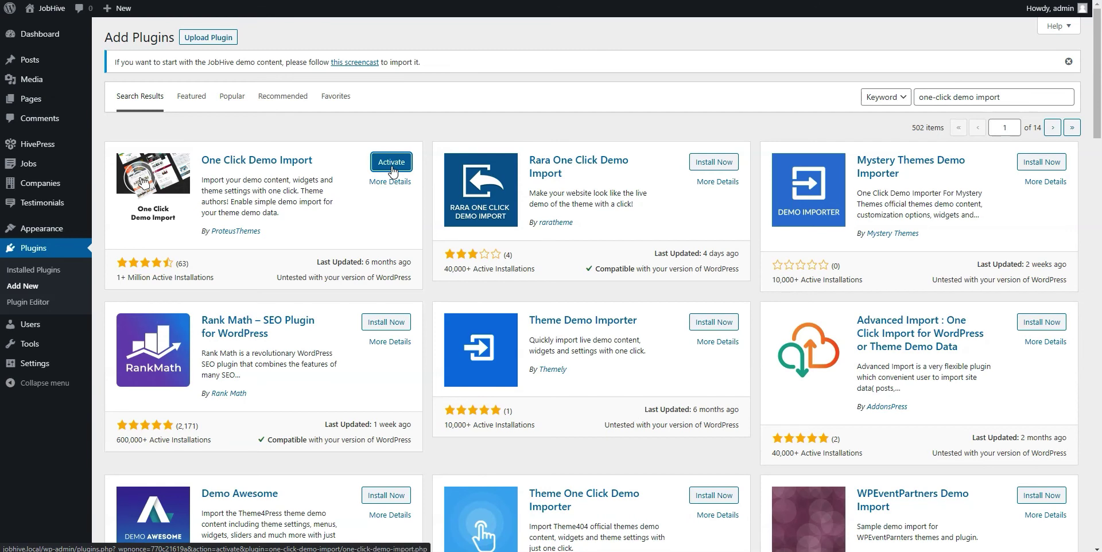
{"action": "left_click", "coordinate": [392, 164]}
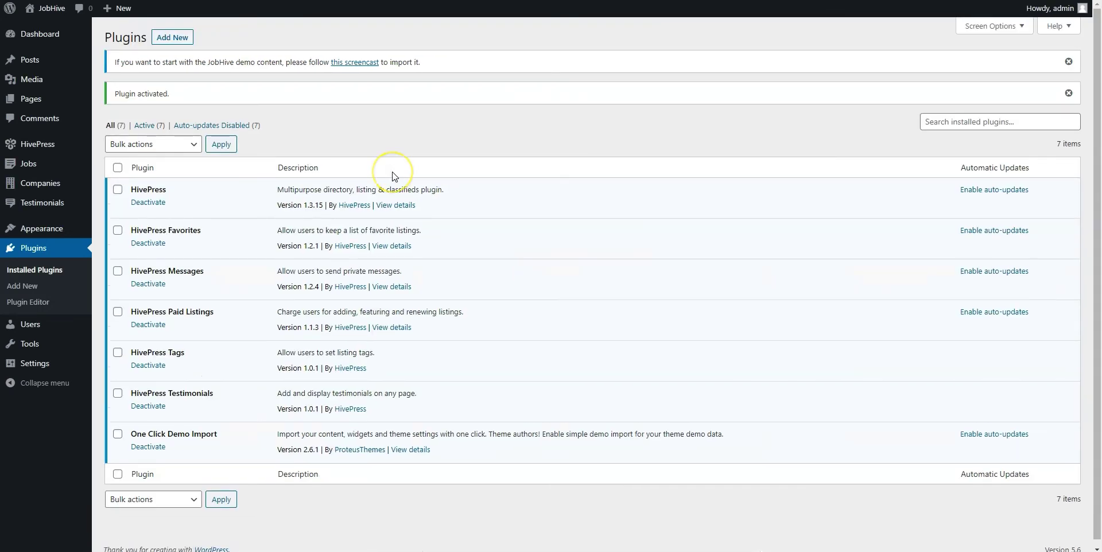
Step: Import the JobHive demo data using One Click Demo Import
{"action": "mouse_move", "coordinate": [36, 229]}
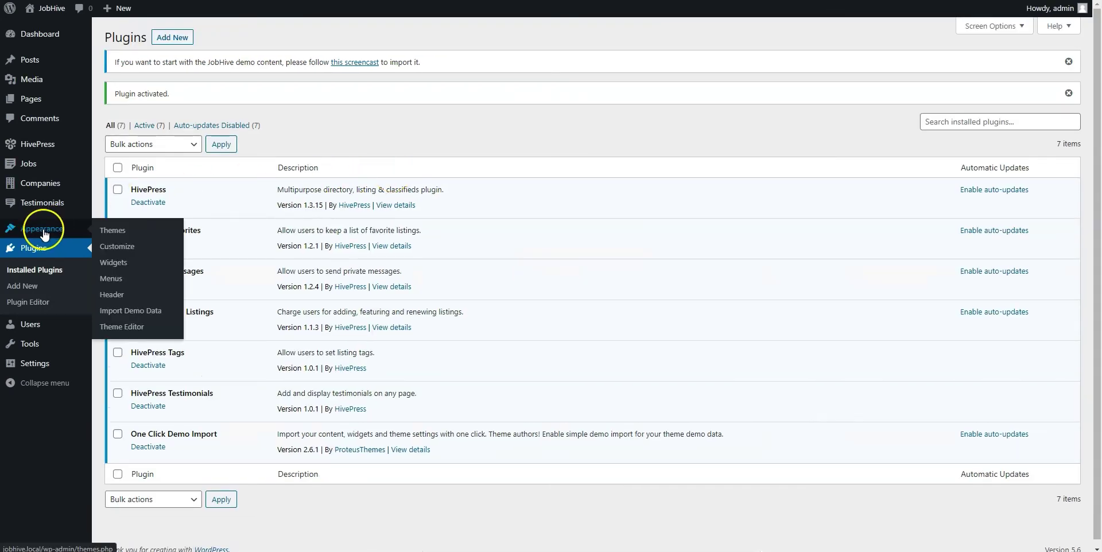
{"action": "left_click", "coordinate": [132, 313]}
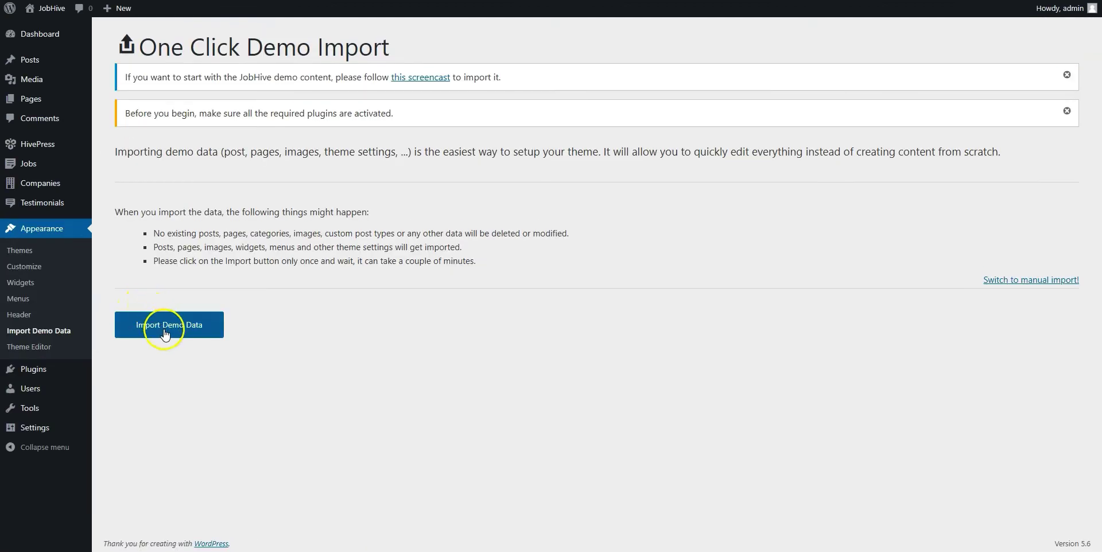
{"action": "left_click", "coordinate": [165, 326]}
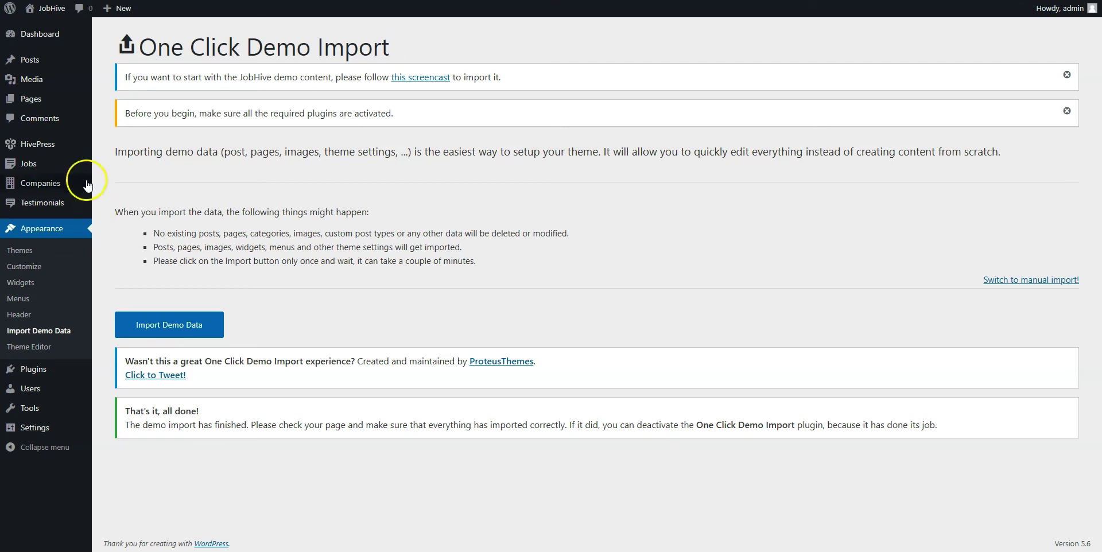
Step: Visit the site's front end and review the imported home page from the header to the footer
{"action": "left_click", "coordinate": [55, 12]}
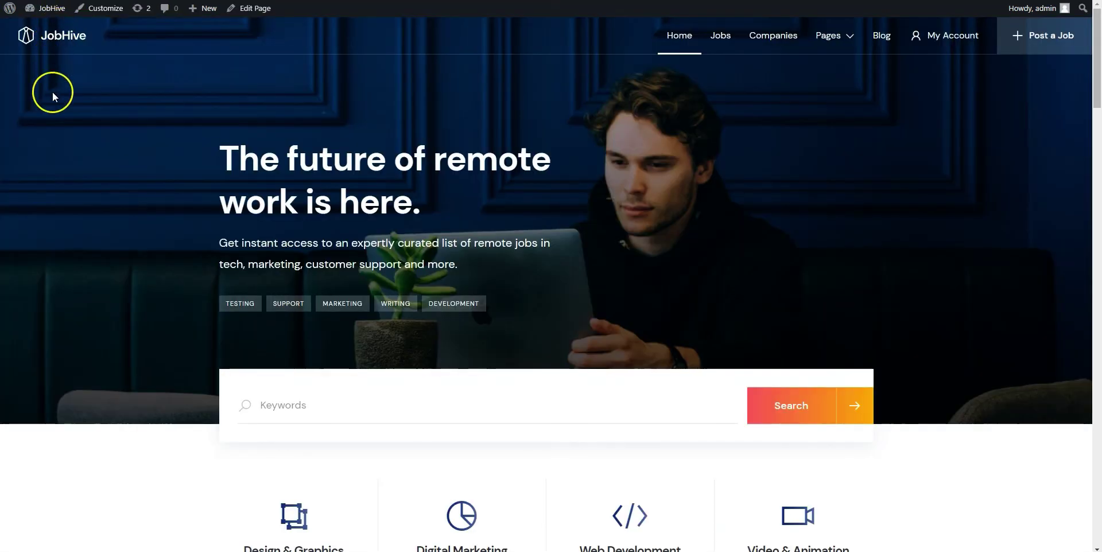
{"action": "scroll", "coordinate": [53, 126], "scroll_direction": "down", "scroll_amount": 6}
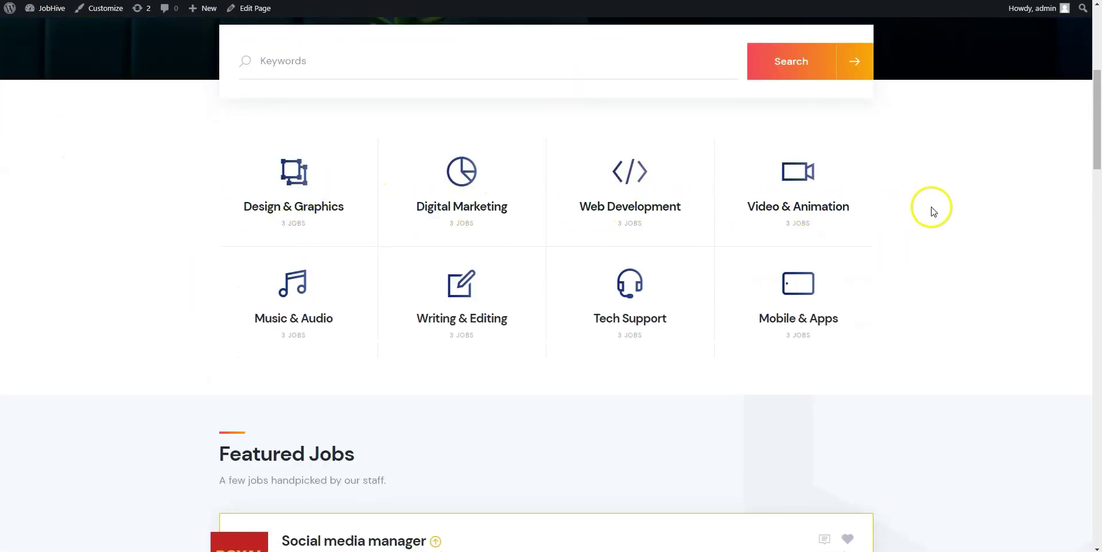
{"action": "scroll", "coordinate": [932, 204], "scroll_direction": "down", "scroll_amount": 2}
{"action": "scroll", "coordinate": [930, 201], "scroll_direction": "down", "scroll_amount": 4}
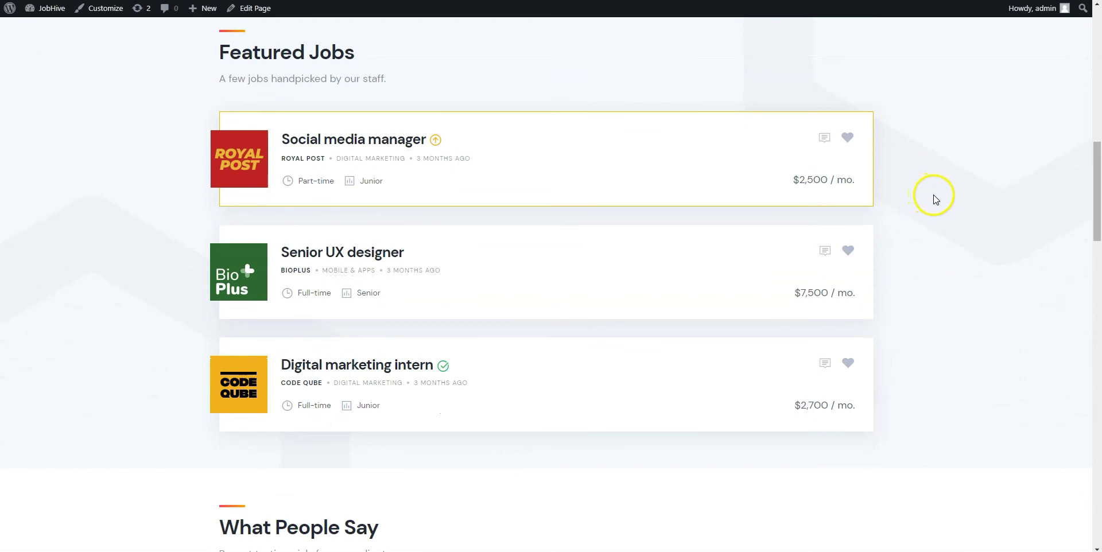
{"action": "scroll", "coordinate": [933, 198], "scroll_direction": "down", "scroll_amount": 8}
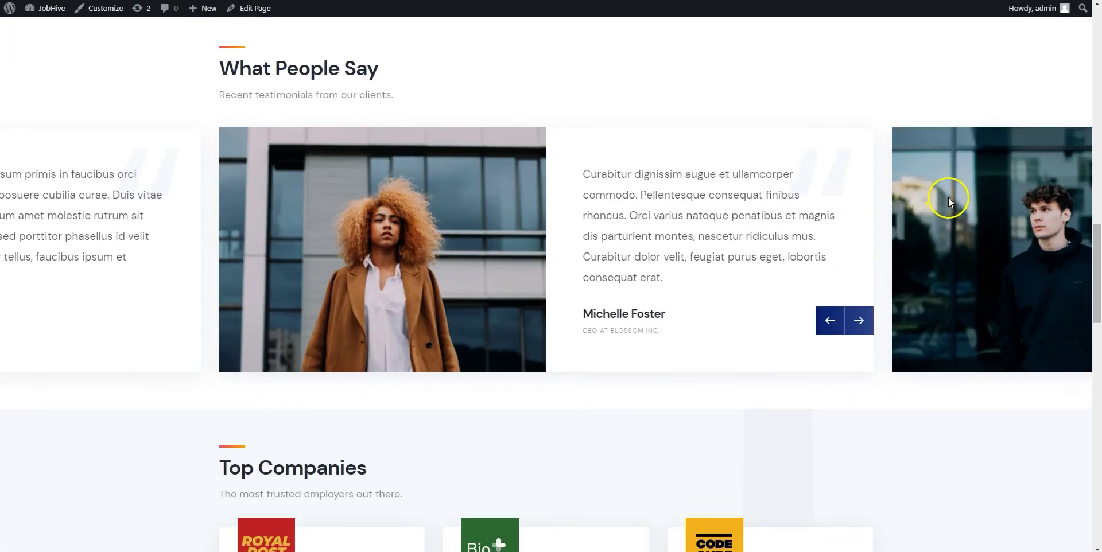
{"action": "scroll", "coordinate": [948, 197], "scroll_direction": "down", "scroll_amount": 6}
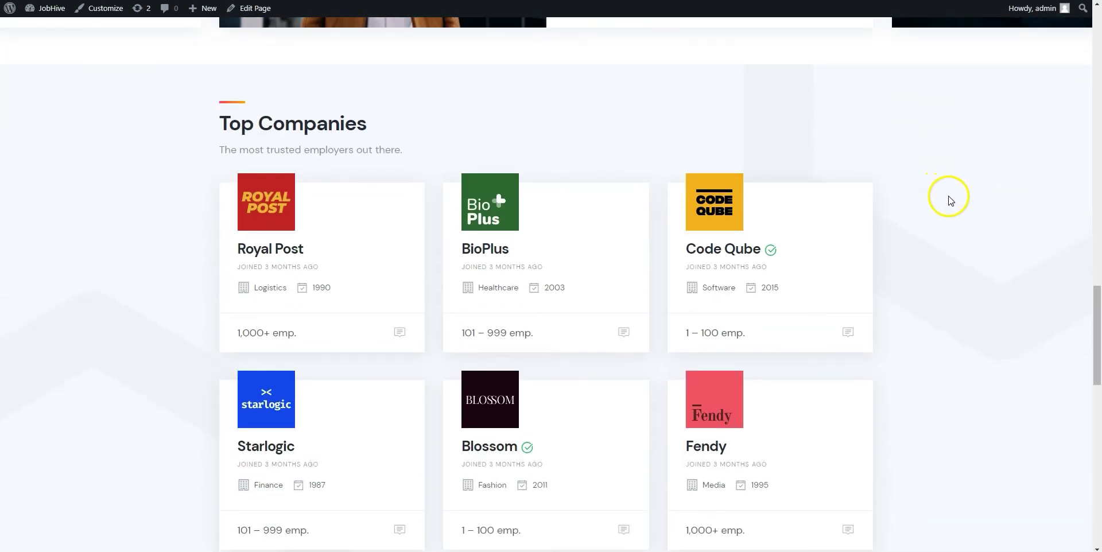
{"action": "scroll", "coordinate": [944, 198], "scroll_direction": "down", "scroll_amount": 8}
{"action": "scroll", "coordinate": [947, 201], "scroll_direction": "down", "scroll_amount": 4}
{"action": "scroll", "coordinate": [948, 208], "scroll_direction": "down", "scroll_amount": 5}
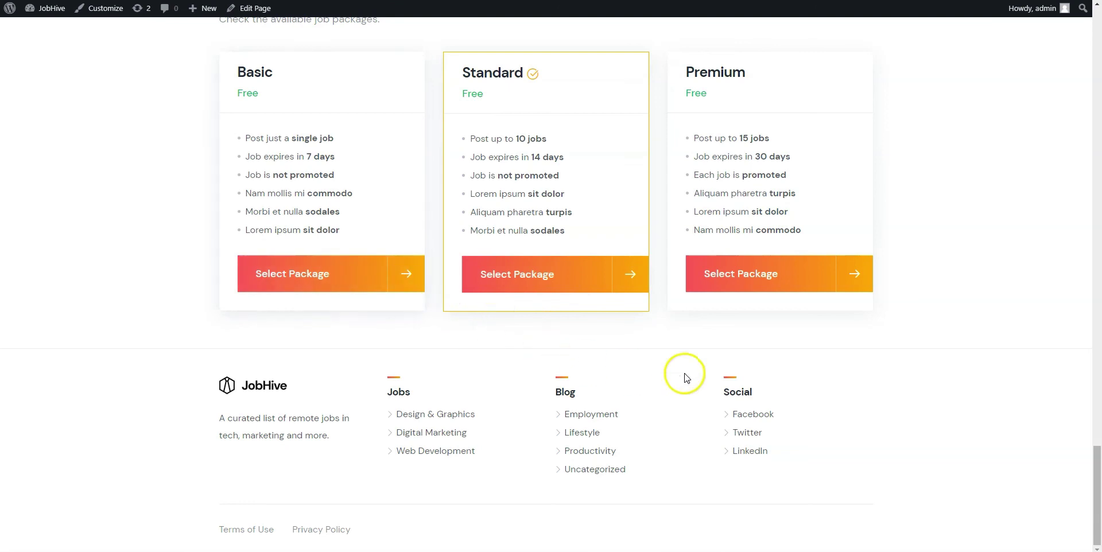
{"action": "left_click_drag", "start_coordinate": [1097, 469], "coordinate": [1098, 41]}
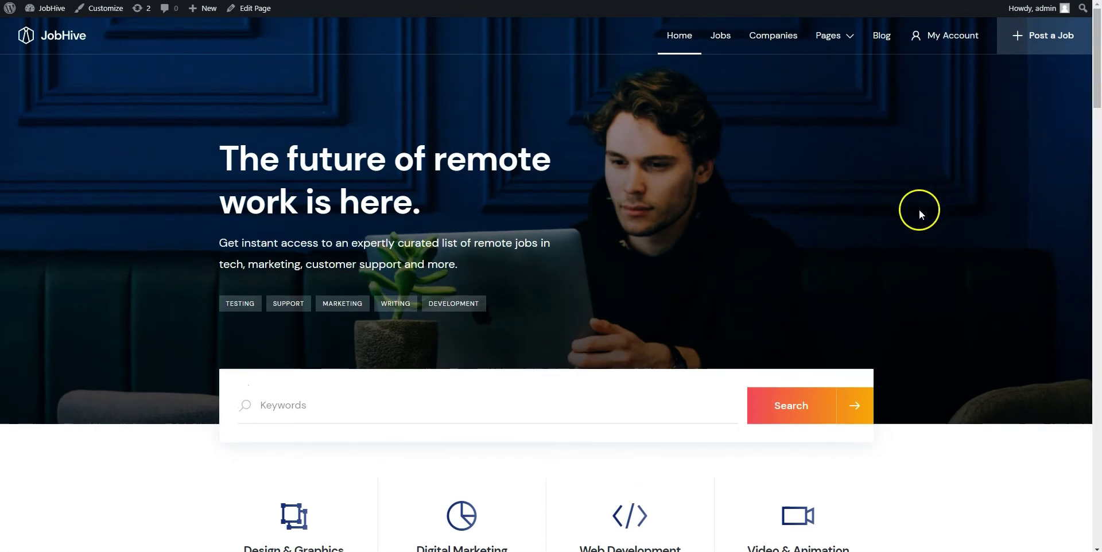